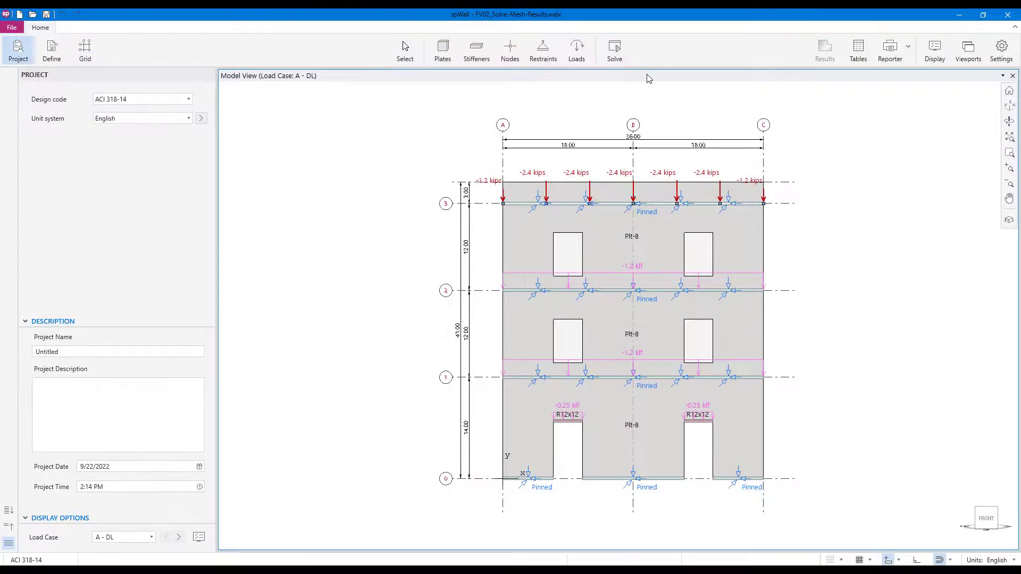
- On the Solve page, hide grid lines, bubbles and dimensions and fit the meshed wall to the view
left_click(625, 64)
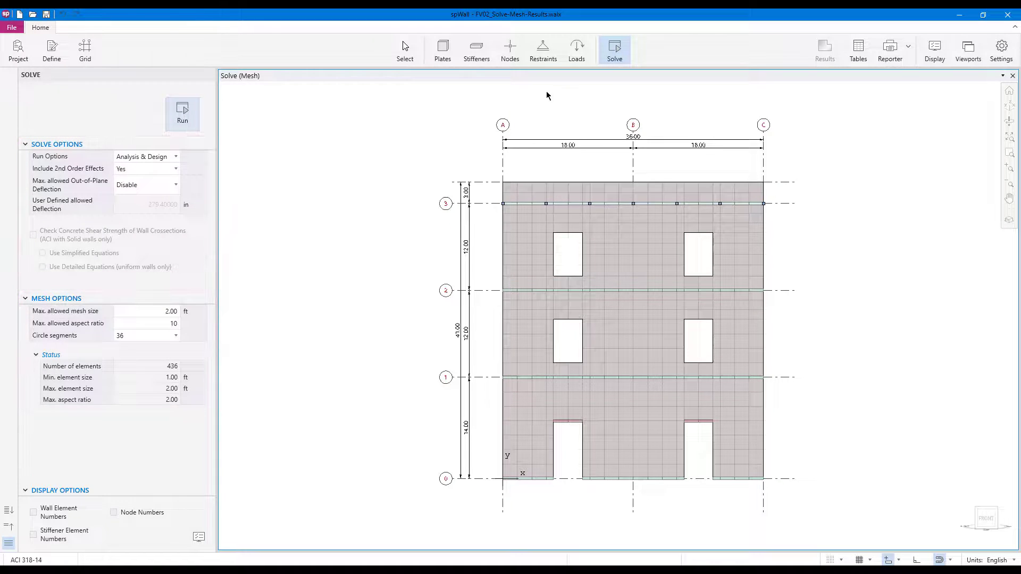
left_click(199, 536)
left_click(238, 504)
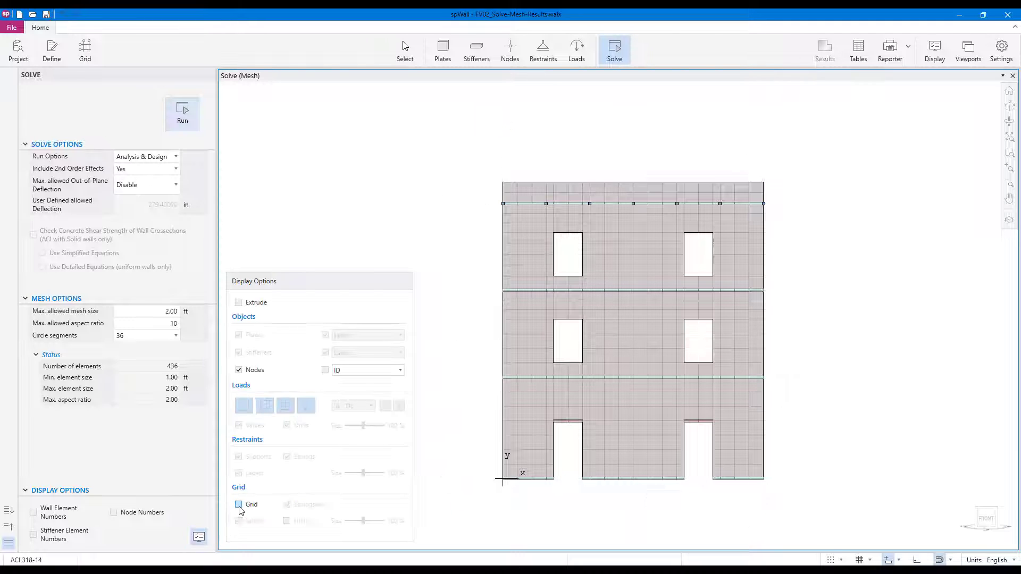
left_click(493, 521)
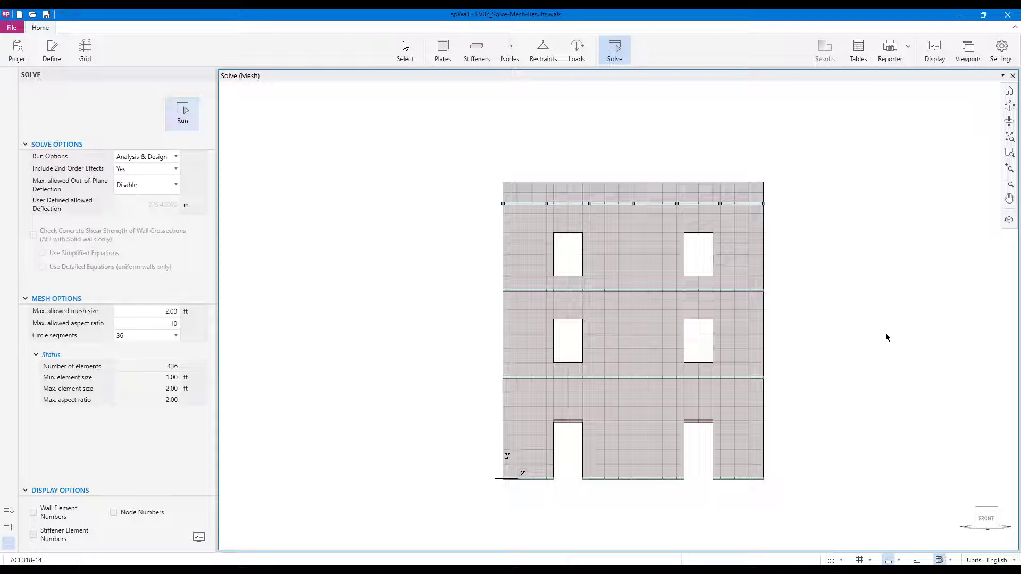
left_click(1009, 92)
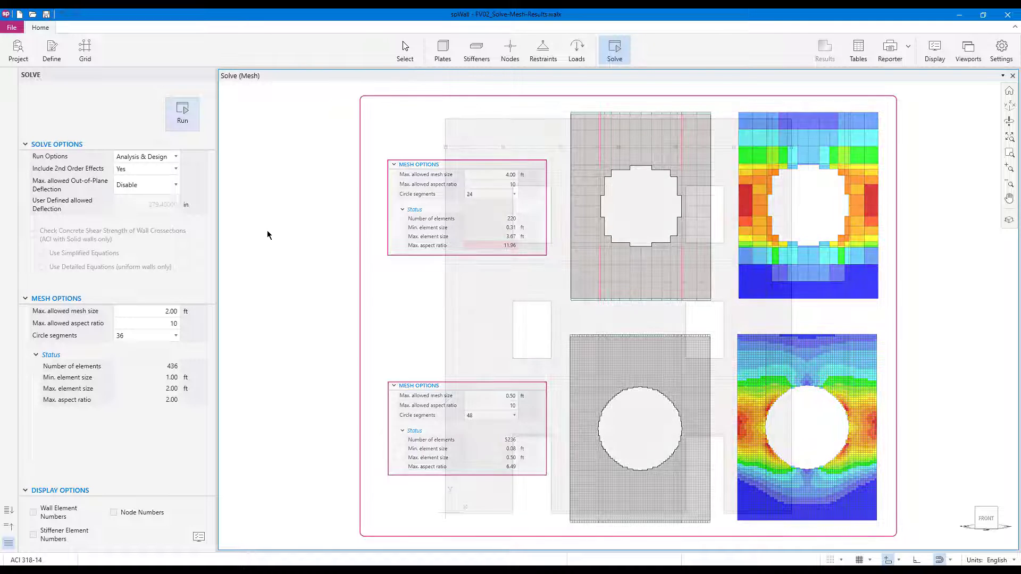
- Set the maximum allowed mesh size to 1.00 ft and run the analysis
left_click(147, 314)
type("1")
key("Return")
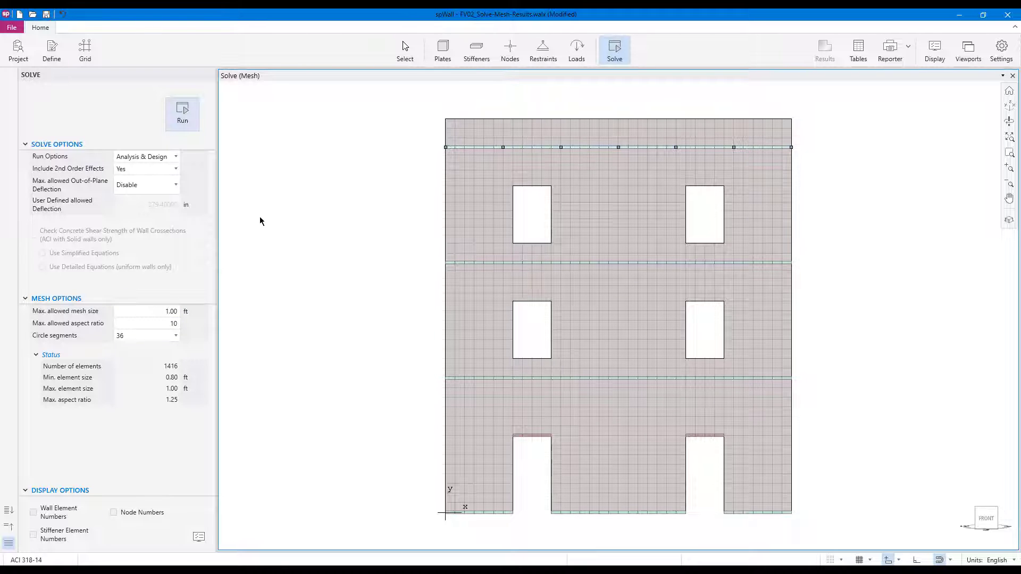
left_click(196, 116)
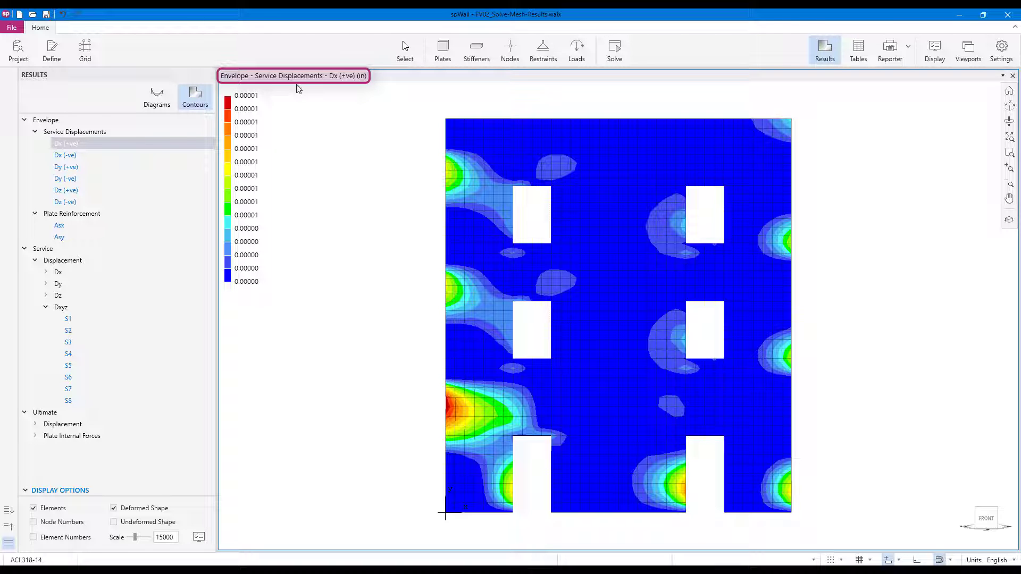
- Review the Dz (-ve) and Asy envelope contours, then show the service Dz contour for S3
left_click(88, 201)
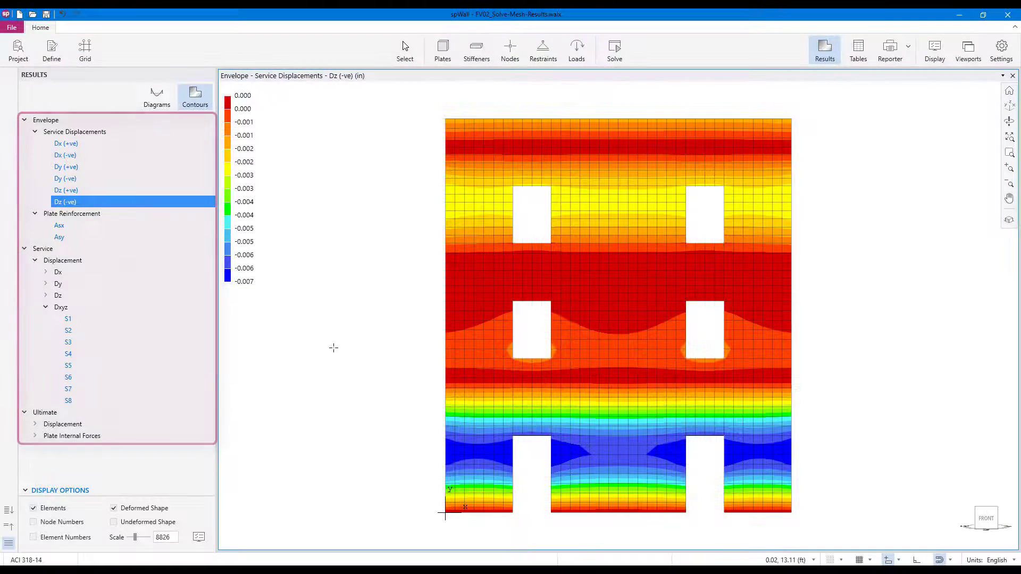
left_click(112, 239)
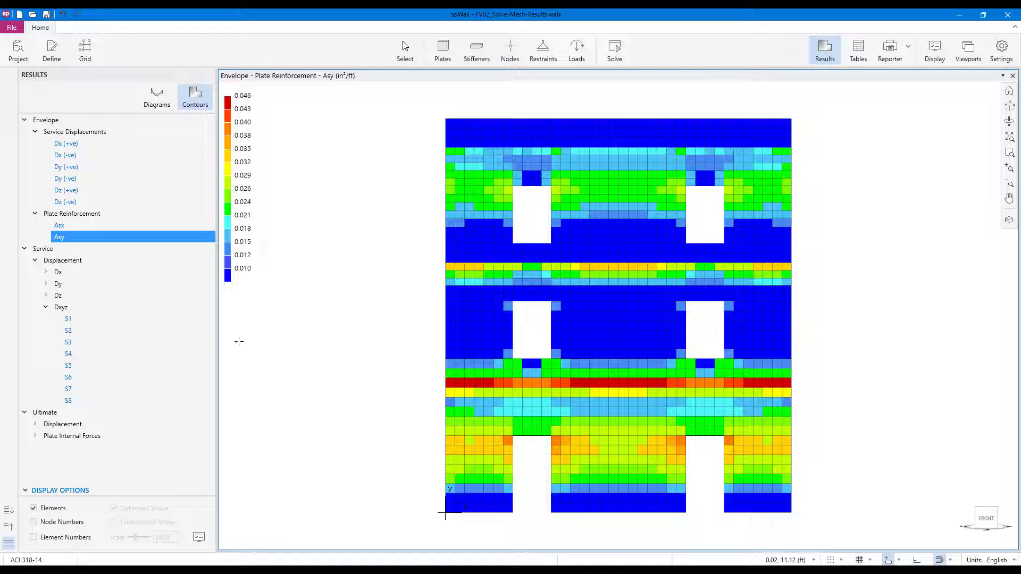
left_click(46, 295)
left_click(69, 330)
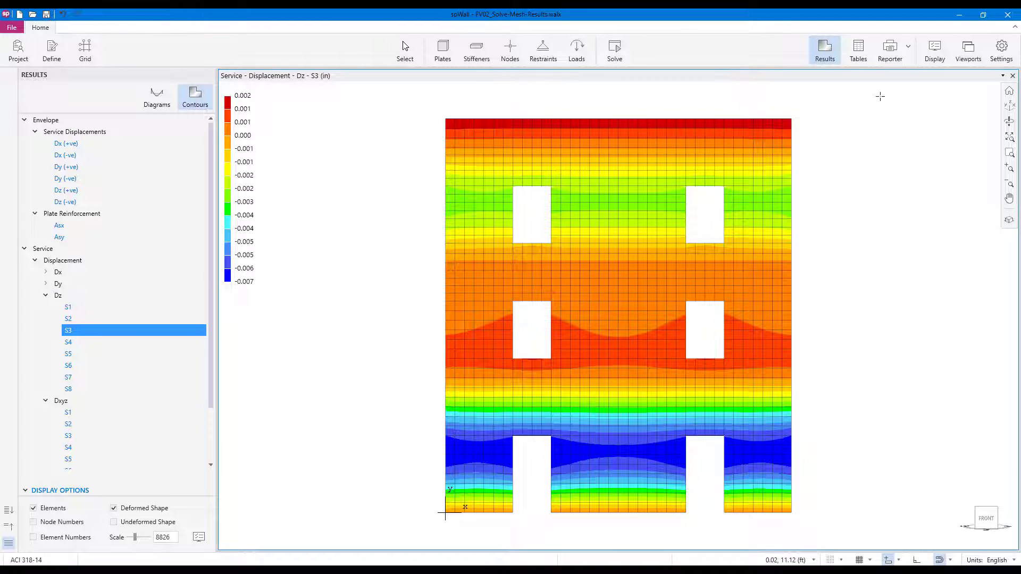
- Show the wall in 3D with the undeformed shape, adjusted scale, and deformed shape hidden
left_click(1010, 121)
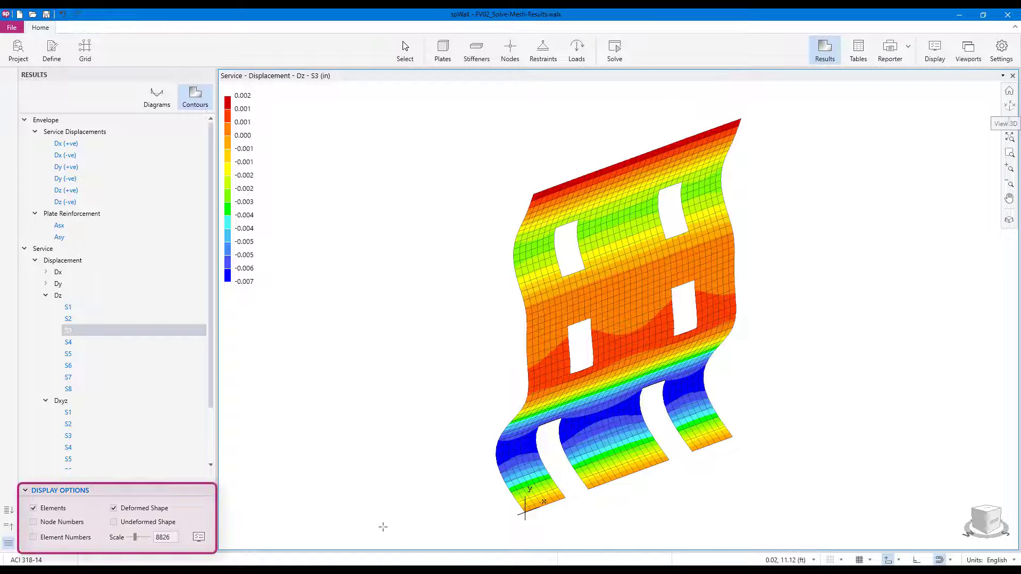
left_click(113, 522)
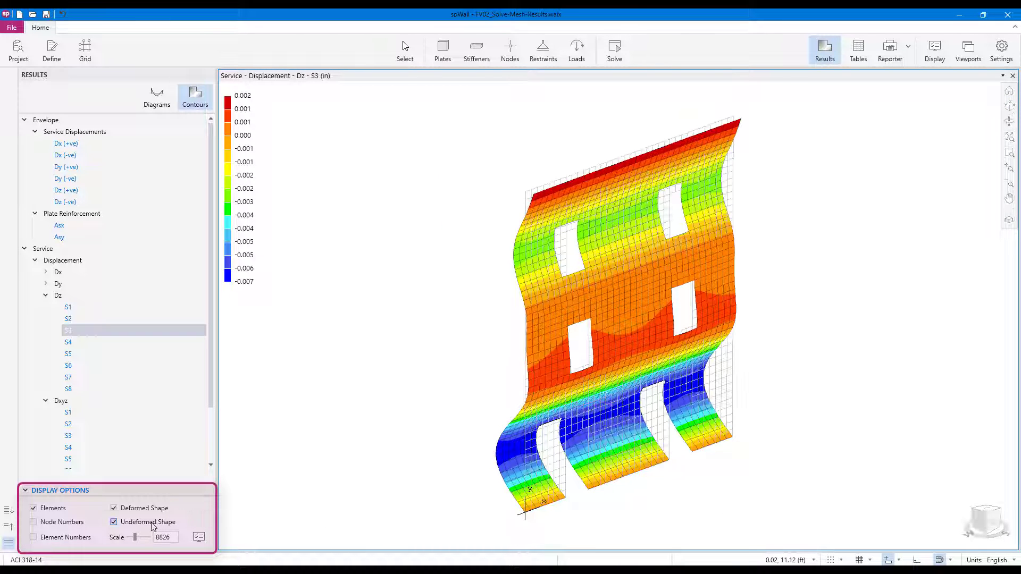
left_click_drag(135, 538, 134, 539)
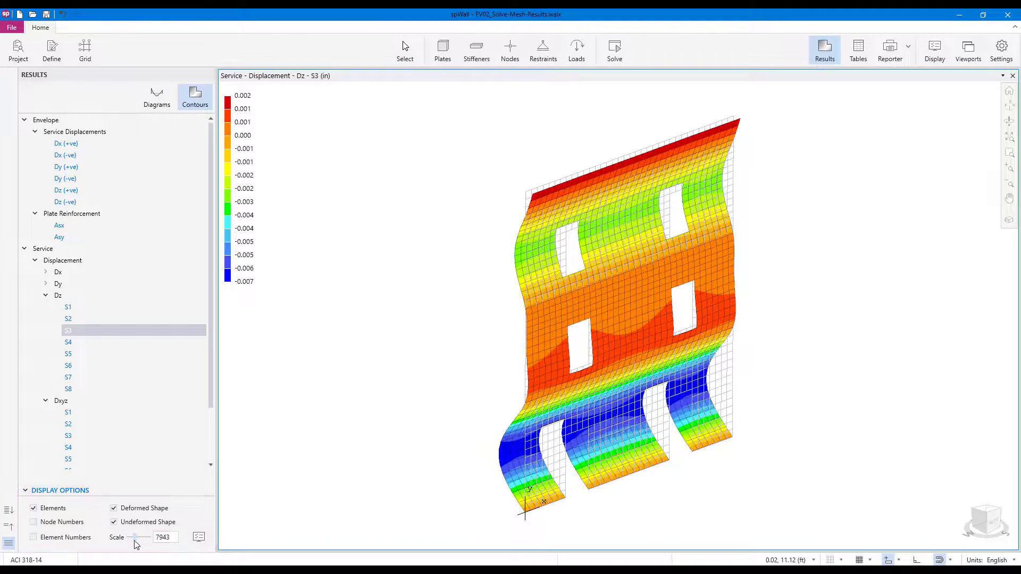
left_click(115, 509)
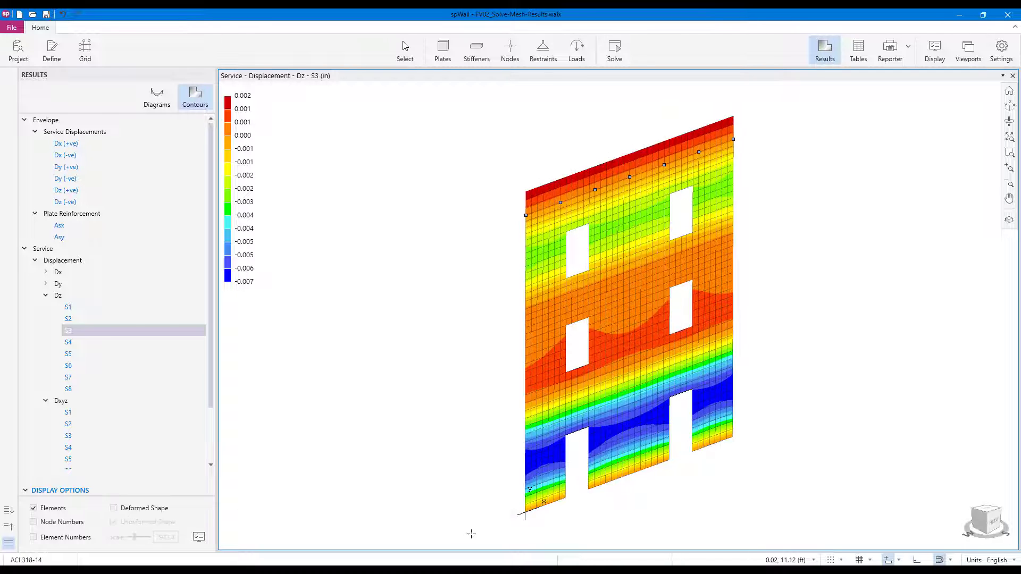
- Briefly label node and element numbers in front view, then return to the 3D view
left_click(1009, 106)
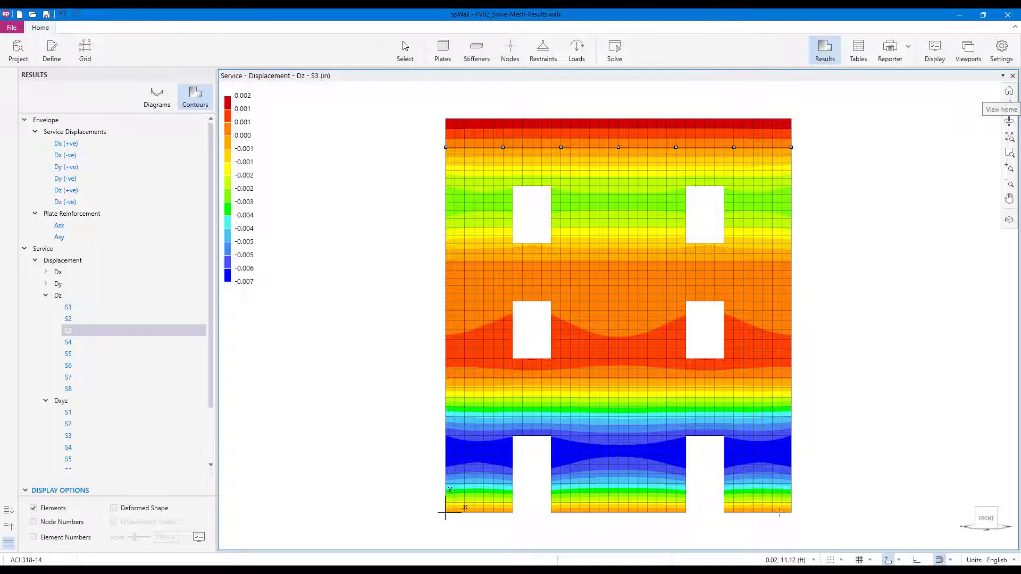
scroll(619, 529, "up", 3)
scroll(619, 529, "up", 2)
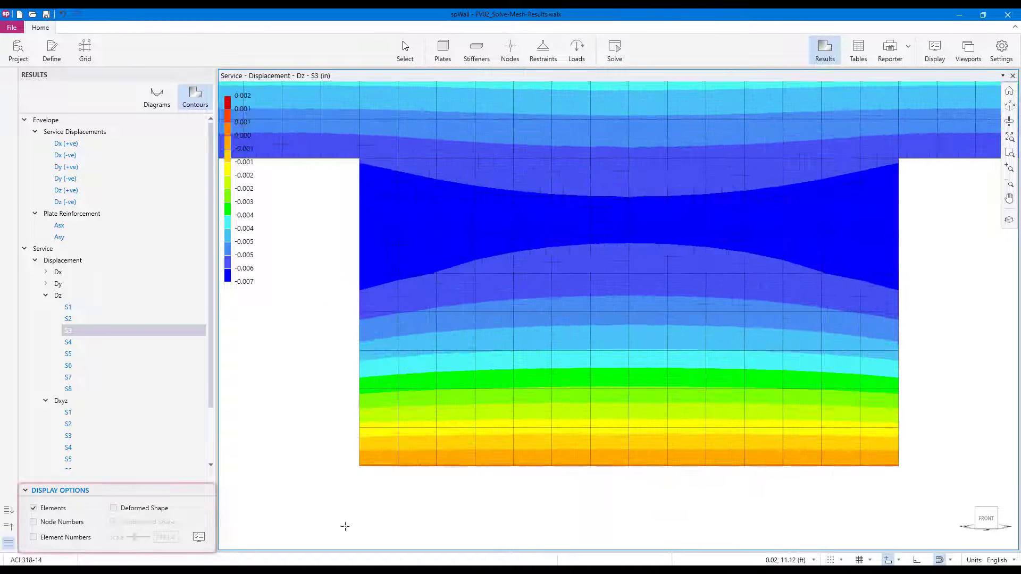
left_click(68, 524)
left_click(68, 525)
left_click(68, 538)
left_click(66, 538)
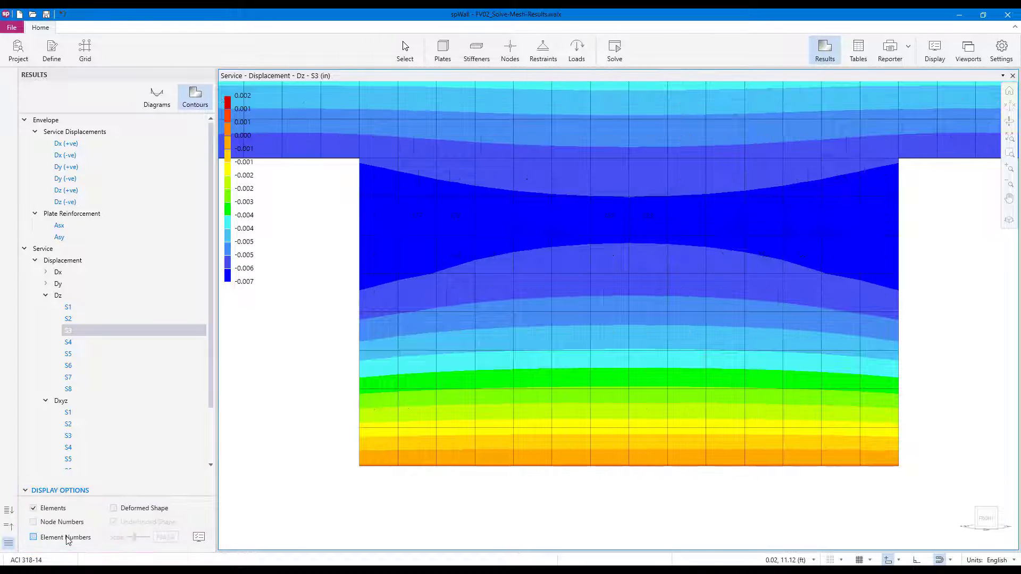
left_click(1010, 108)
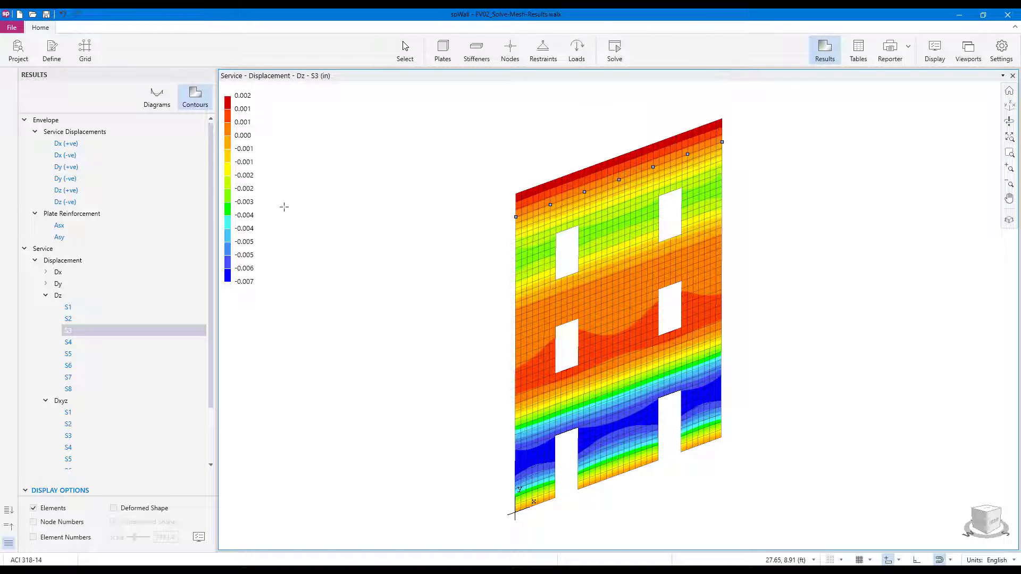
- Display the wall cross-sectional Mux moment diagram for load combination U3
left_click(161, 104)
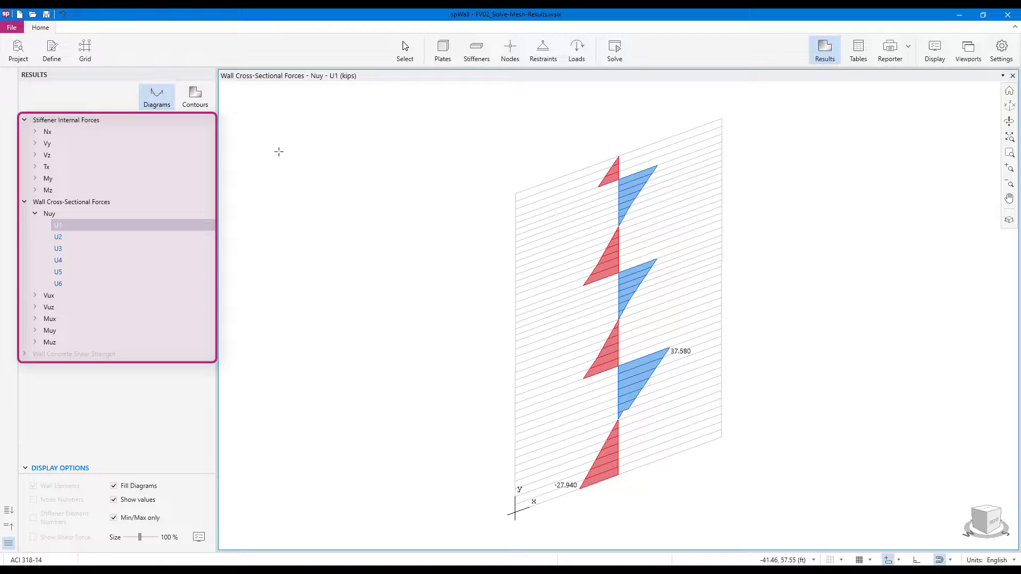
left_click(35, 213)
left_click(35, 249)
left_click(58, 284)
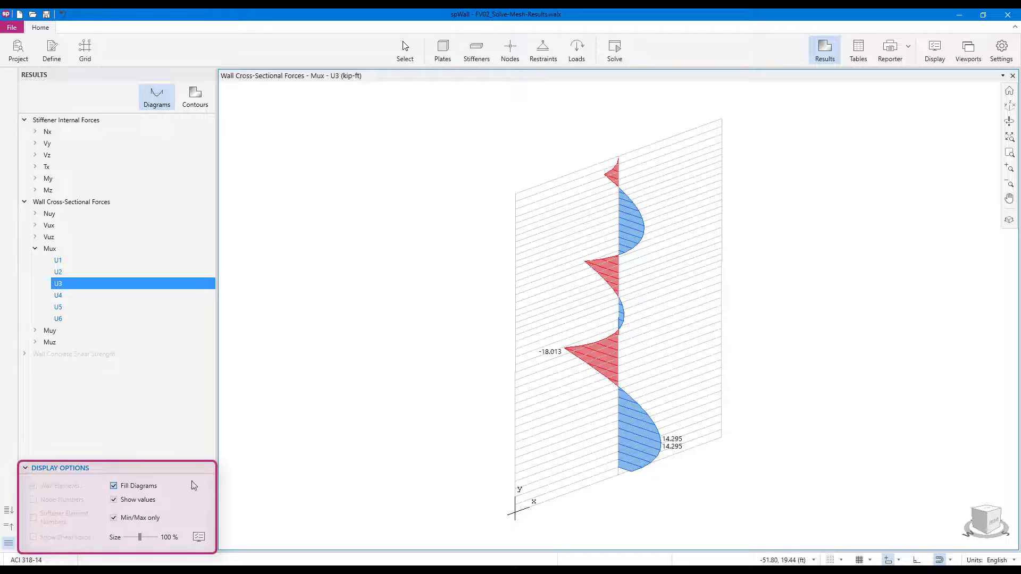
- Keep the diagram filled and enlarge the diagram size to 120%
left_click(143, 491)
left_click(142, 491)
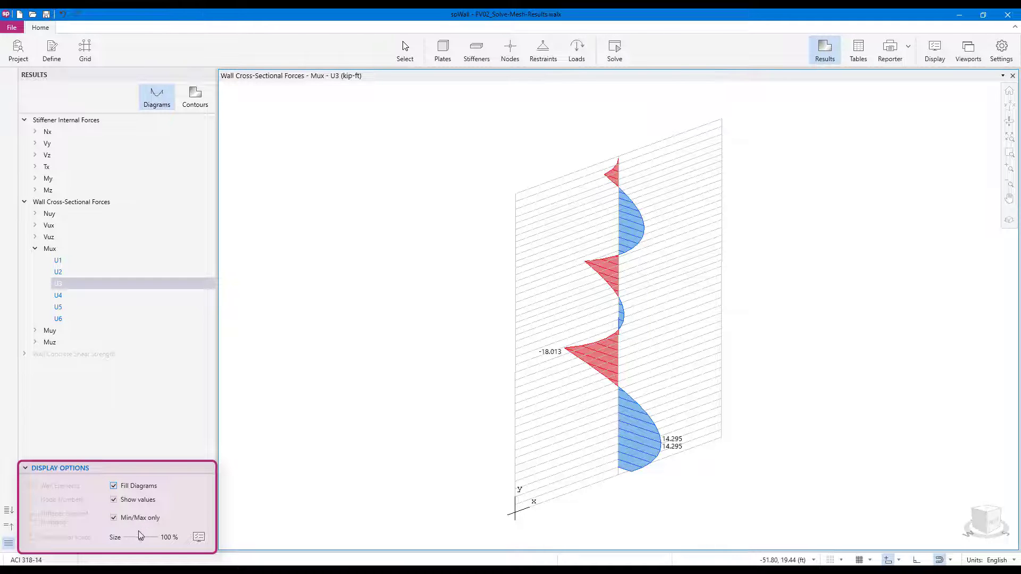
left_click_drag(139, 537, 140, 538)
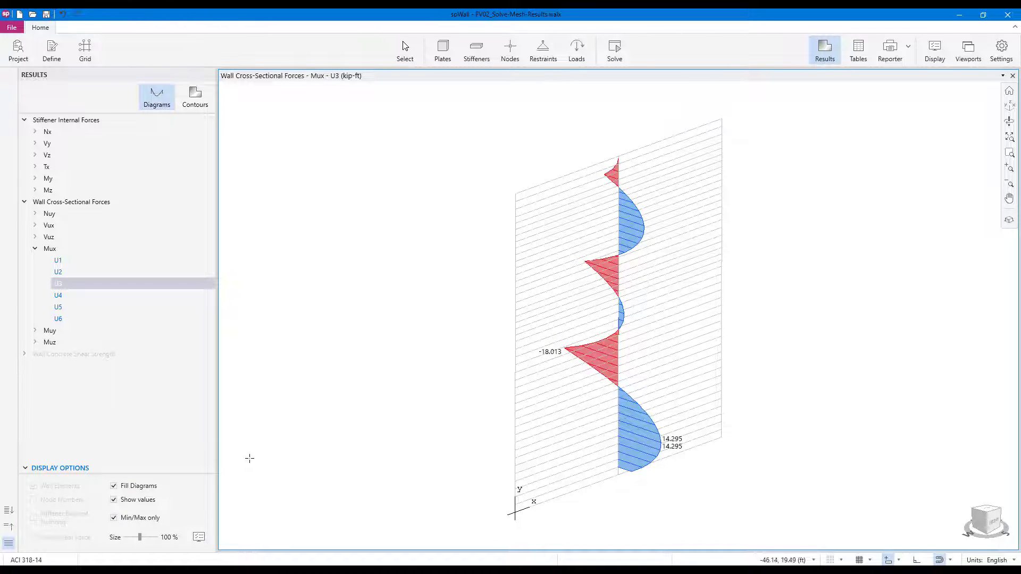
- Check the stiffener Nx diagram for U3 in front view, then show Wall Concrete Shear Strength results
left_click(35, 131)
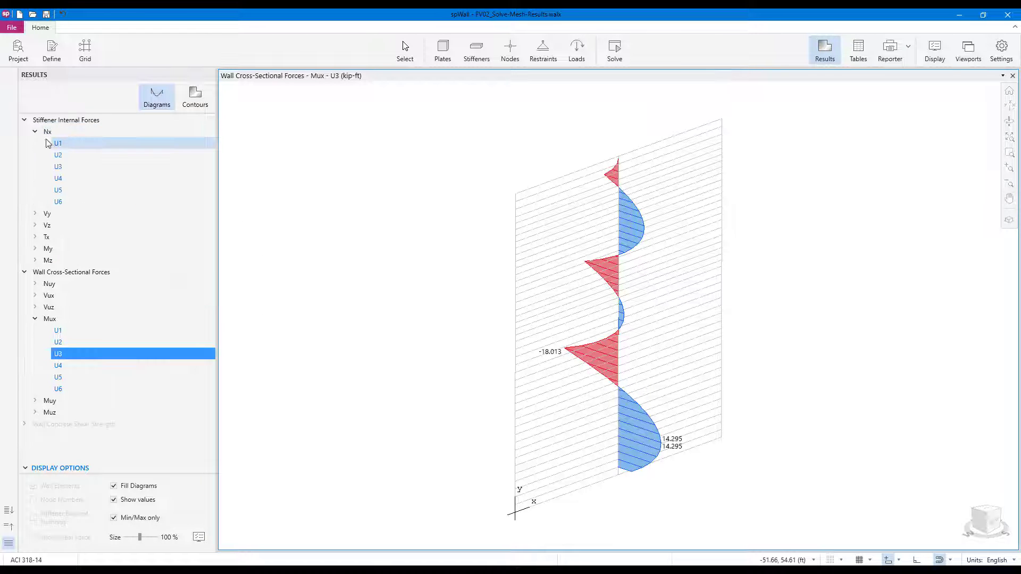
left_click(57, 166)
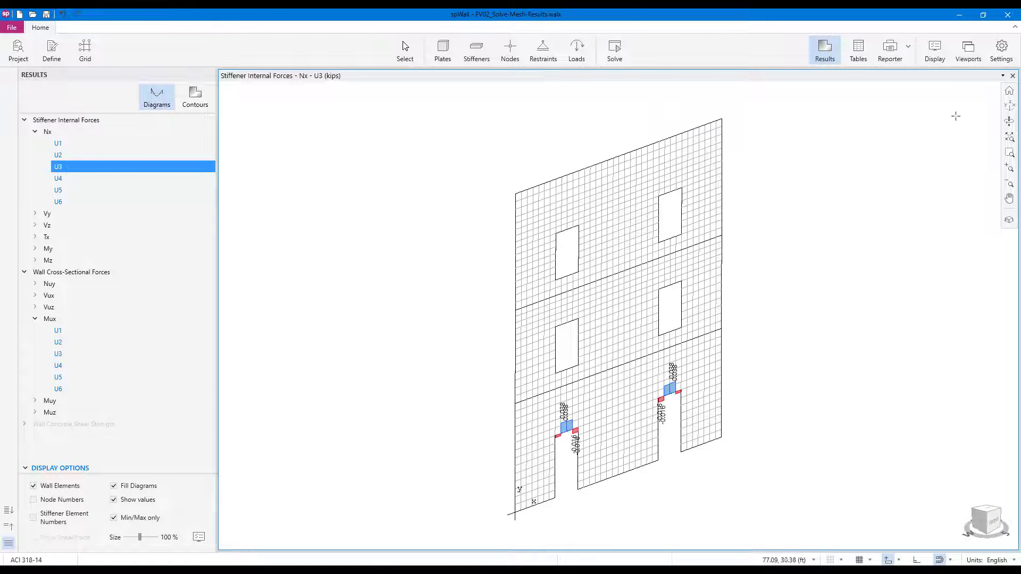
left_click(1009, 105)
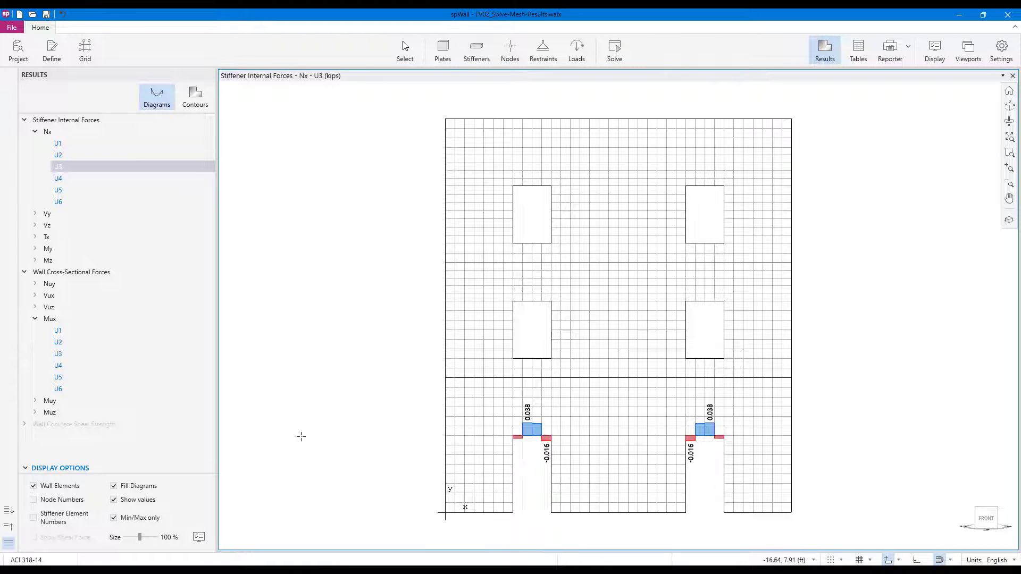
left_click(127, 425)
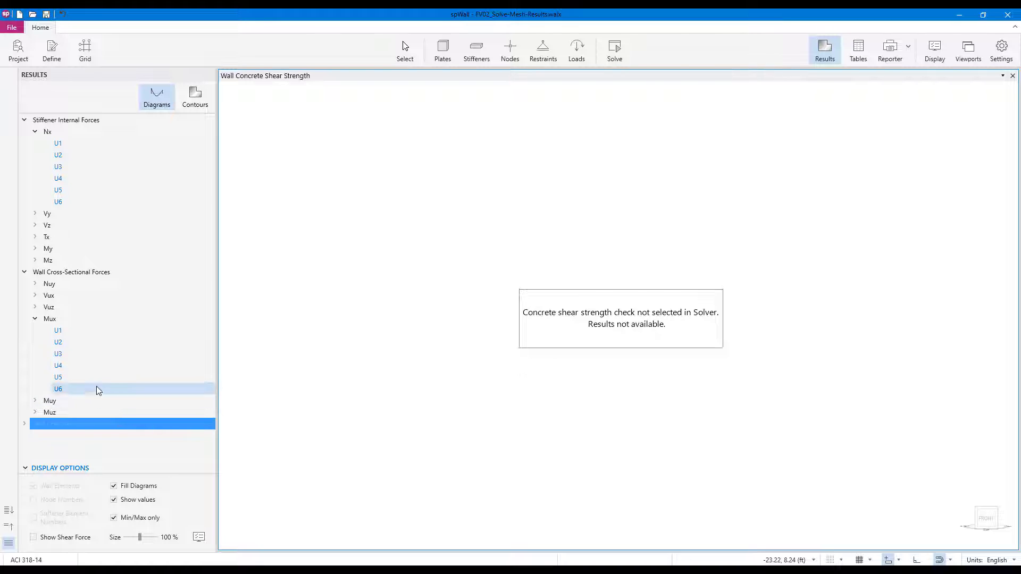
- Show the Mux moment diagram for U3 again
left_click(82, 354)
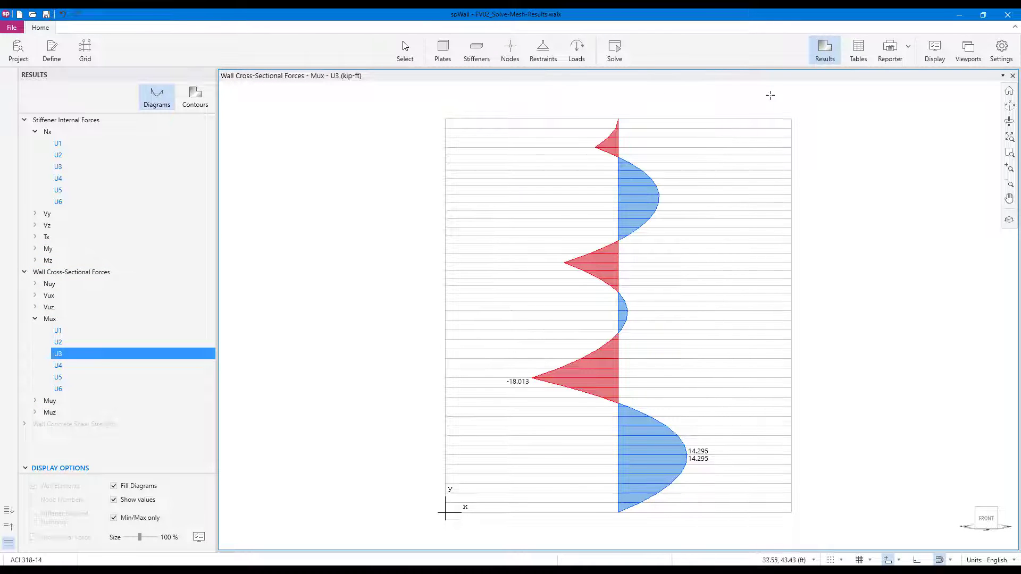
- Open the Tables window on Results - Solver Messages and read to DESIGN COMPLETE
left_click(872, 53)
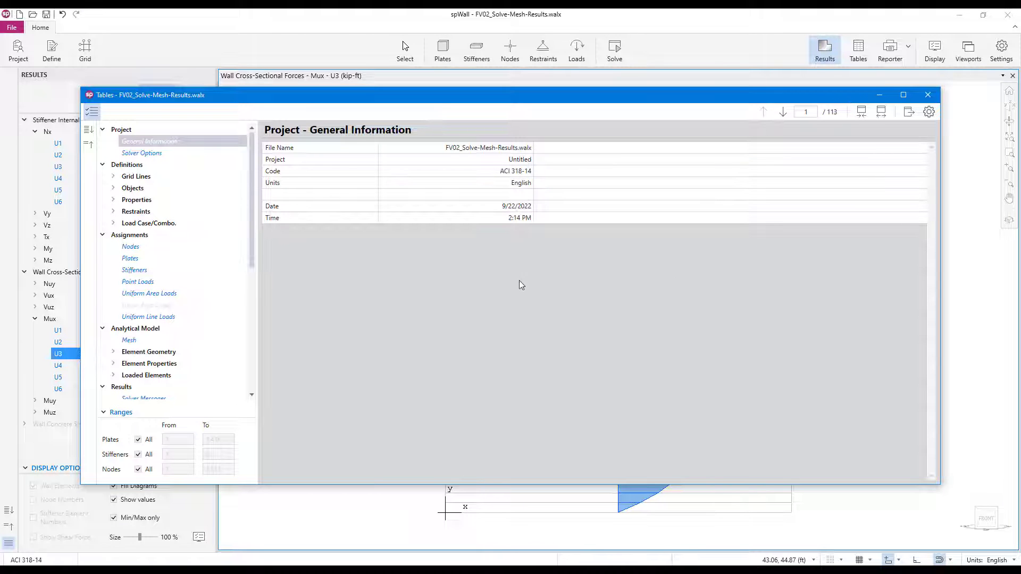
left_click_drag(251, 248, 246, 384)
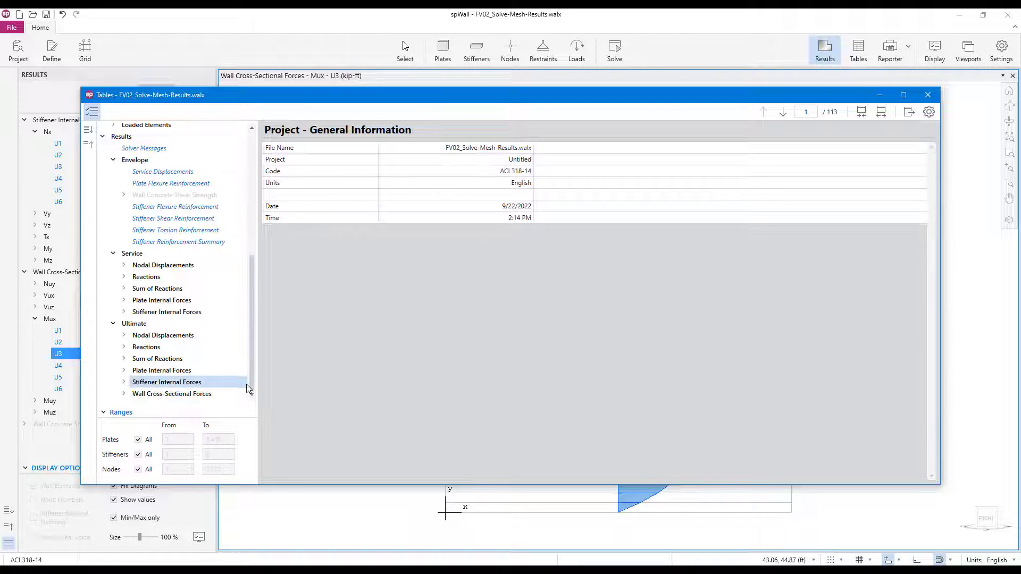
left_click(161, 152)
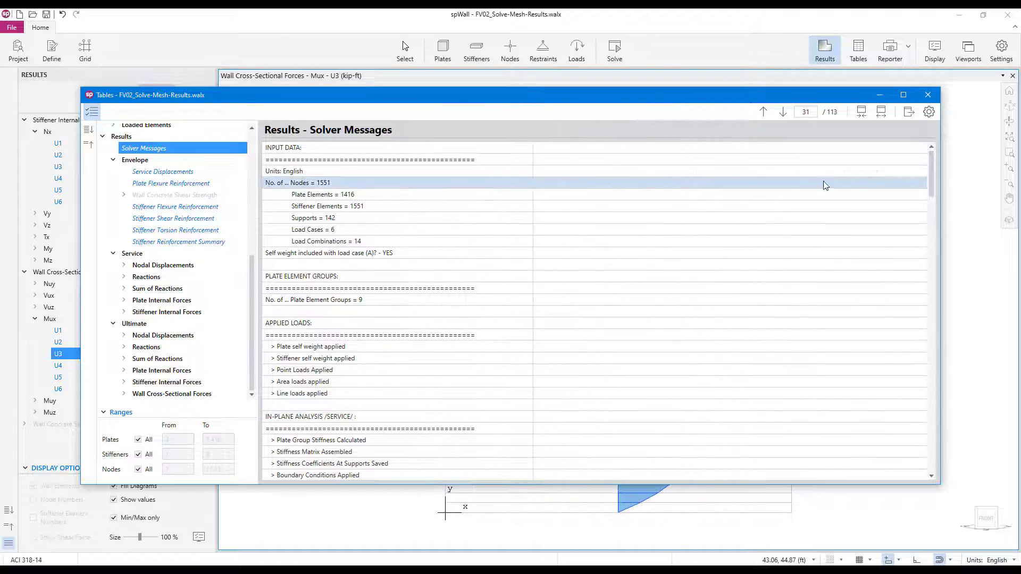
left_click_drag(931, 178, 886, 470)
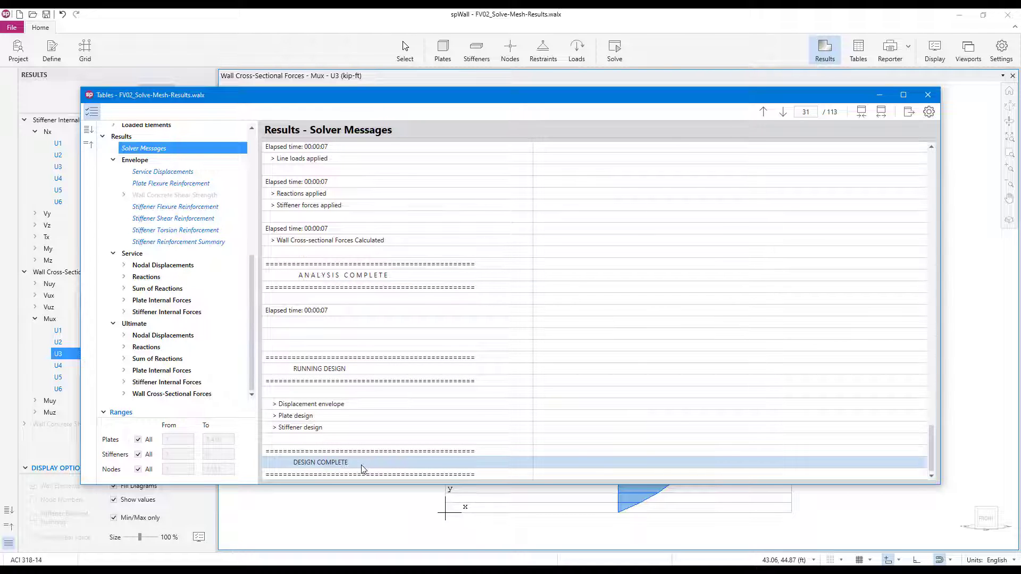
- Limit the displacement tables to nodes 195–202 and show service nodal displacements for S3
left_click(166, 173)
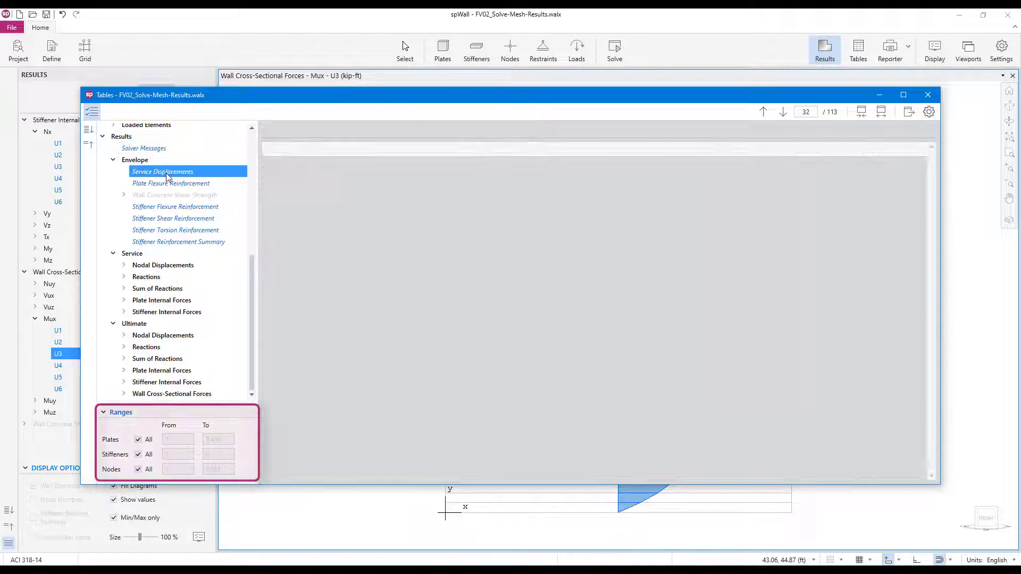
left_click(138, 469)
double_click(216, 470)
type("202")
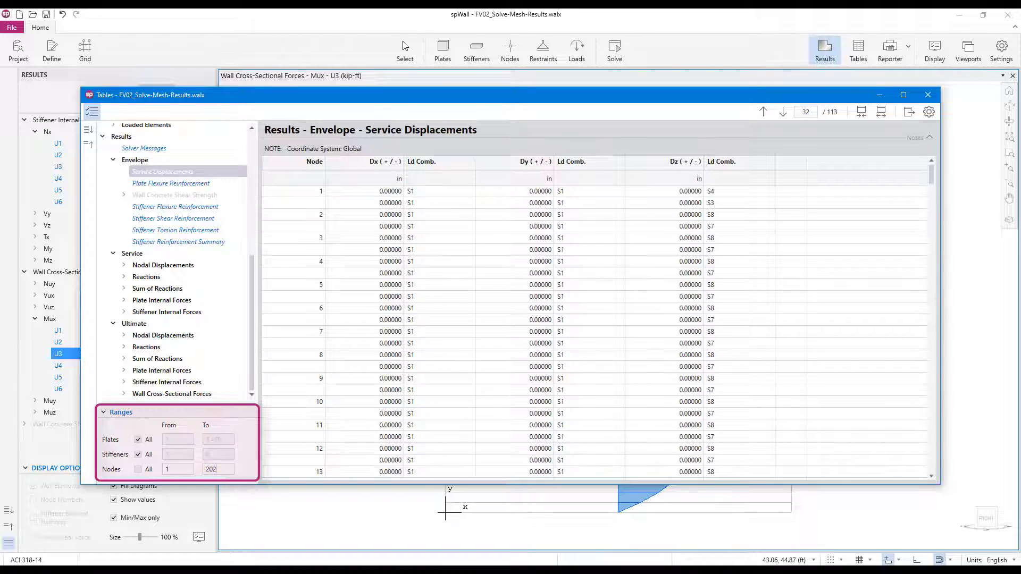
left_click(187, 469)
type("195")
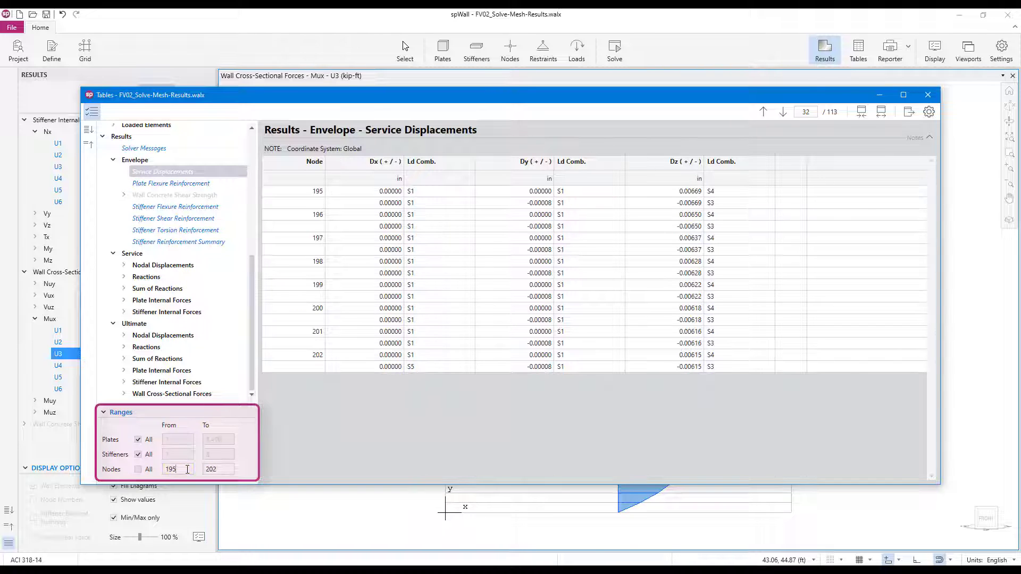
left_click(123, 266)
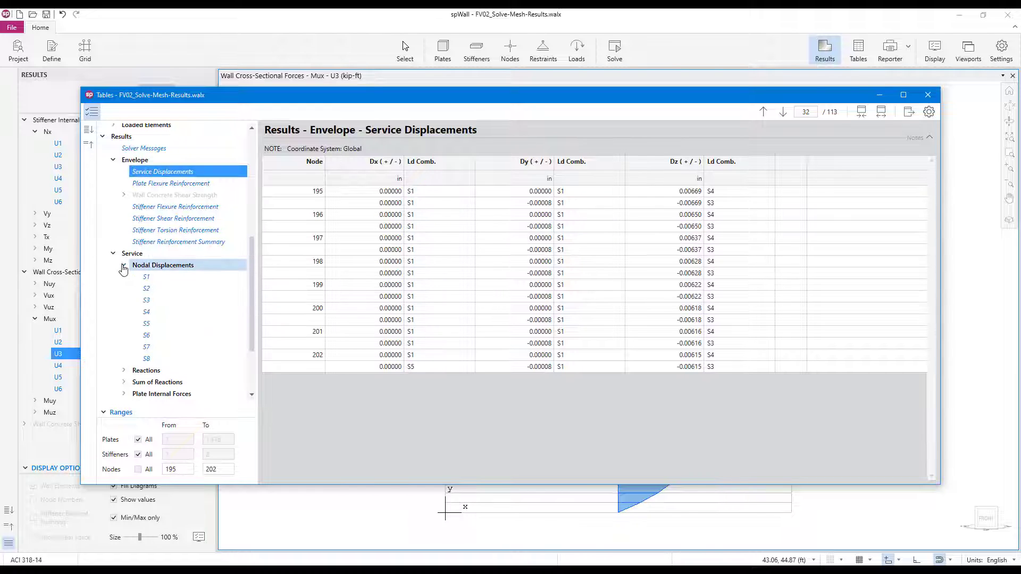
left_click(146, 301)
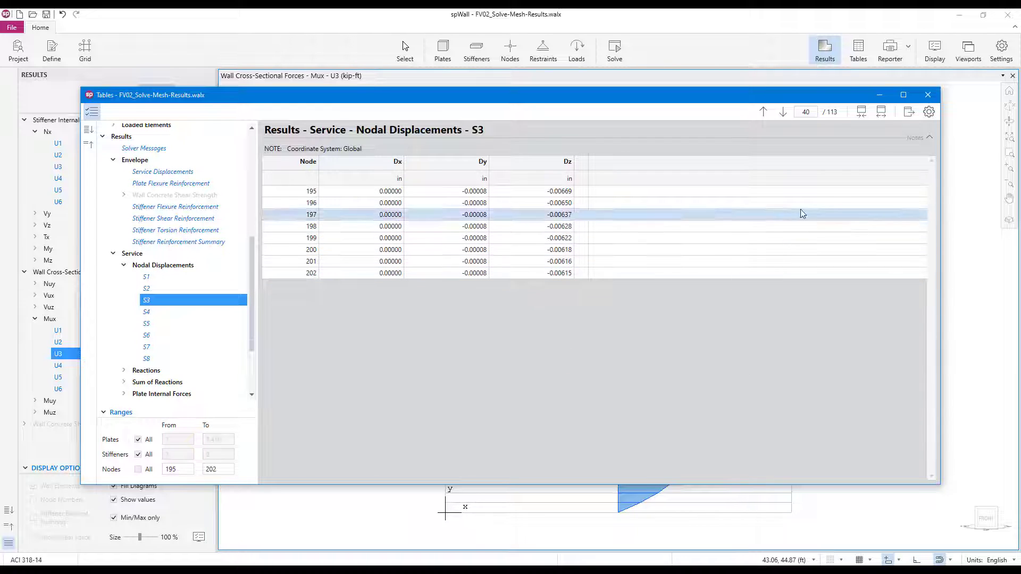